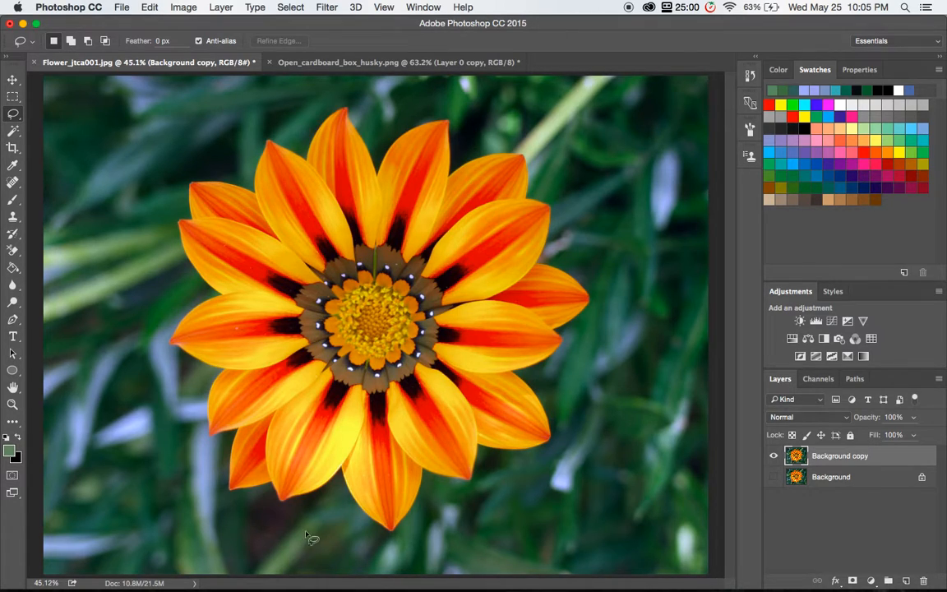
# Step: Try a rectangular marquee selection around the whole flower and clear it
pyautogui.click(14, 97)
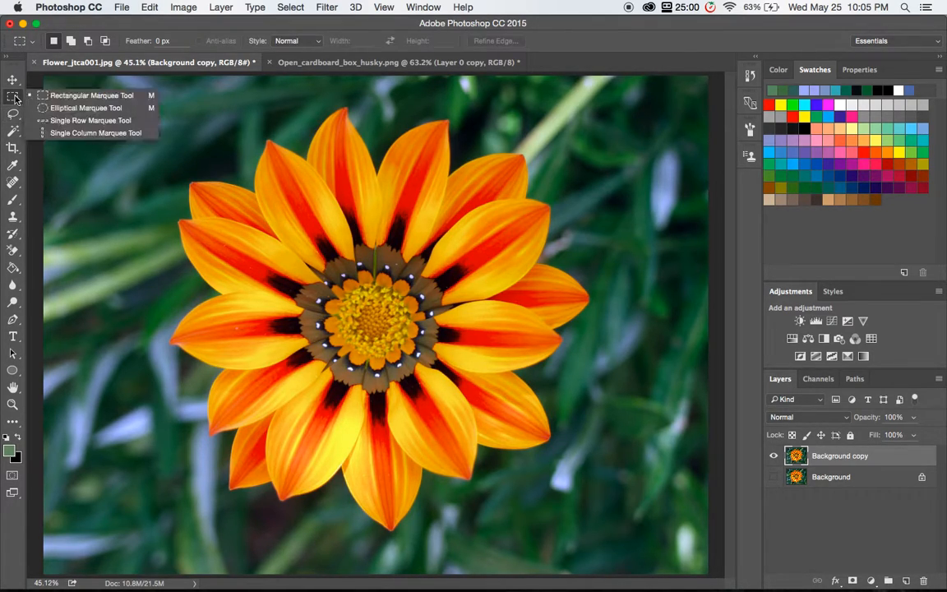
pyautogui.click(59, 97)
pyautogui.moveTo(107, 95); pyautogui.dragTo(613, 553)
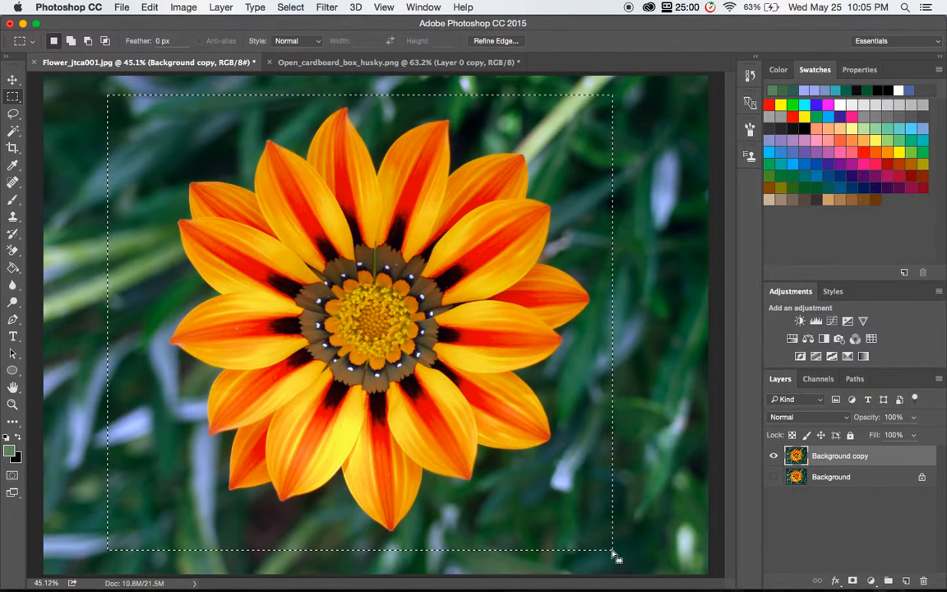
pyautogui.press('super+d')
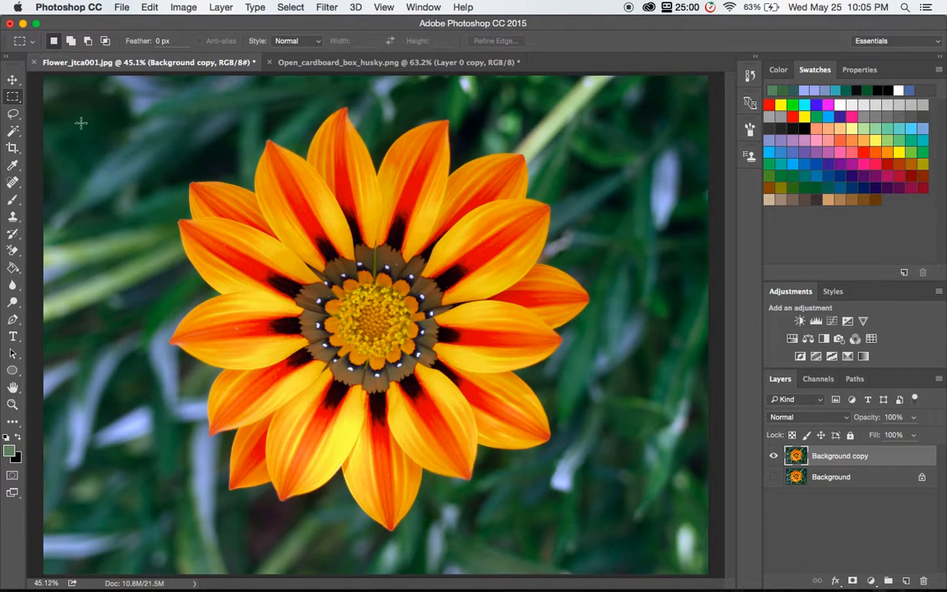
# Step: Try tracing the upper petals' edges freehand with the Lasso Tool and clear the selection
pyautogui.moveTo(12, 113); pyautogui.dragTo(54, 120)
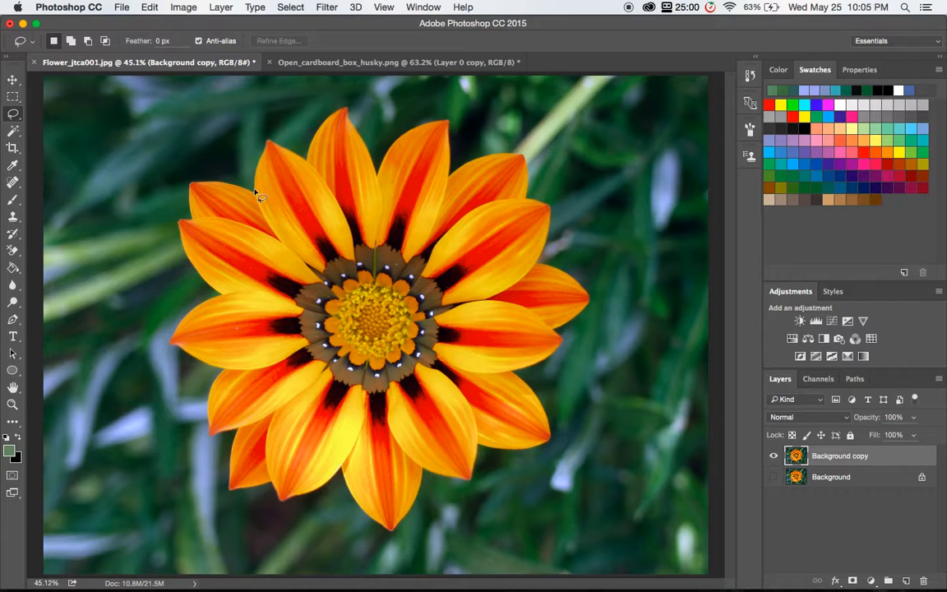
pyautogui.click(11, 118)
pyautogui.click(64, 112)
pyautogui.click(28, 117)
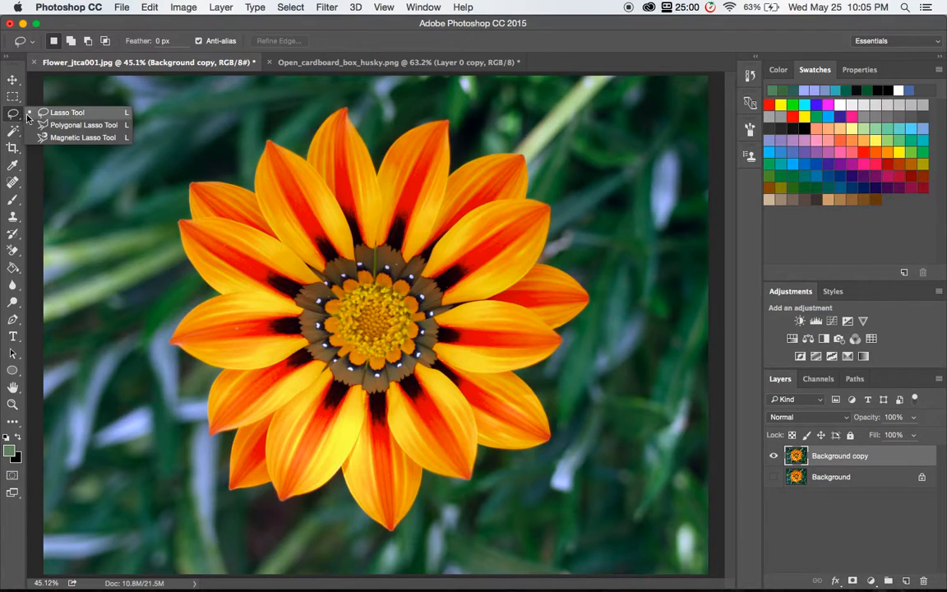
pyautogui.click(69, 116)
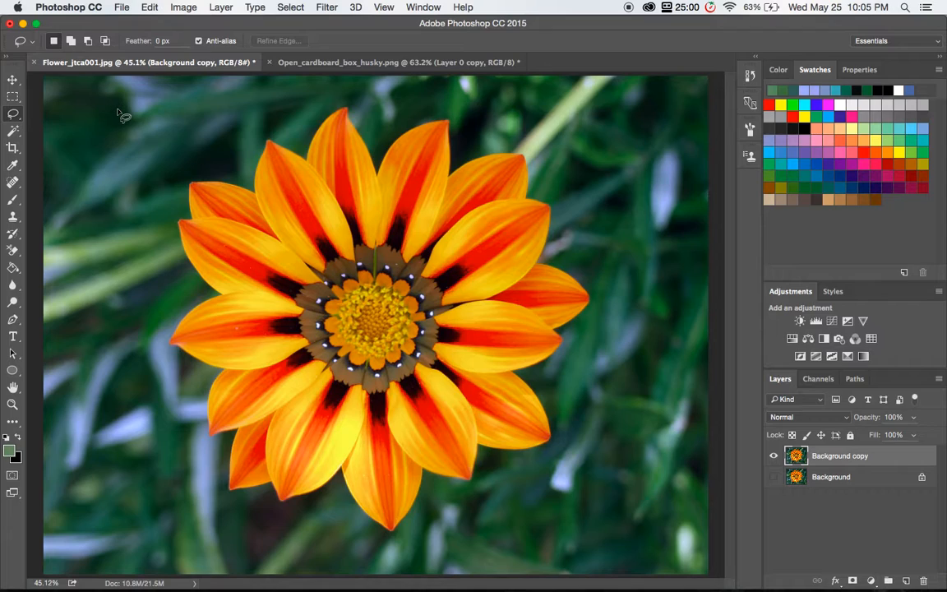
pyautogui.moveTo(117, 110)
pyautogui.mouseDown()
pyautogui.moveTo(161, 111)
pyautogui.moveTo(163, 152)
pyautogui.moveTo(144, 176)
pyautogui.moveTo(100, 183)
pyautogui.moveTo(72, 165)
pyautogui.moveTo(72, 117)
pyautogui.moveTo(110, 95)
pyautogui.moveTo(138, 120)
pyautogui.mouseUp()
pyautogui.press('super+d')
pyautogui.moveTo(319, 126)
pyautogui.mouseDown()
pyautogui.moveTo(348, 109)
pyautogui.moveTo(377, 176)
pyautogui.moveTo(402, 134)
pyautogui.moveTo(428, 124)
pyautogui.moveTo(450, 121)
pyautogui.moveTo(451, 176)
pyautogui.mouseUp()
pyautogui.moveTo(450, 178); pyautogui.dragTo(451, 179)
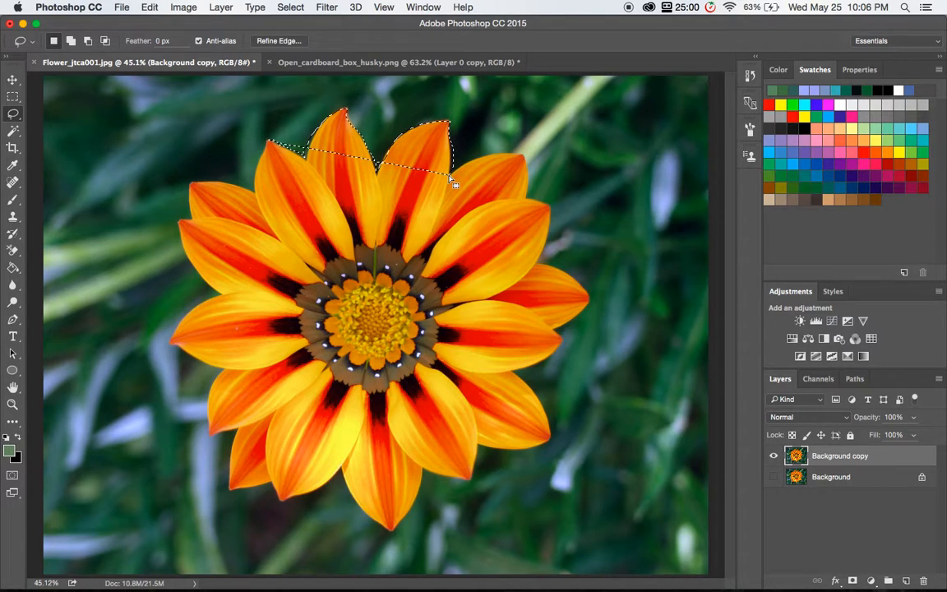
pyautogui.press('super+d')
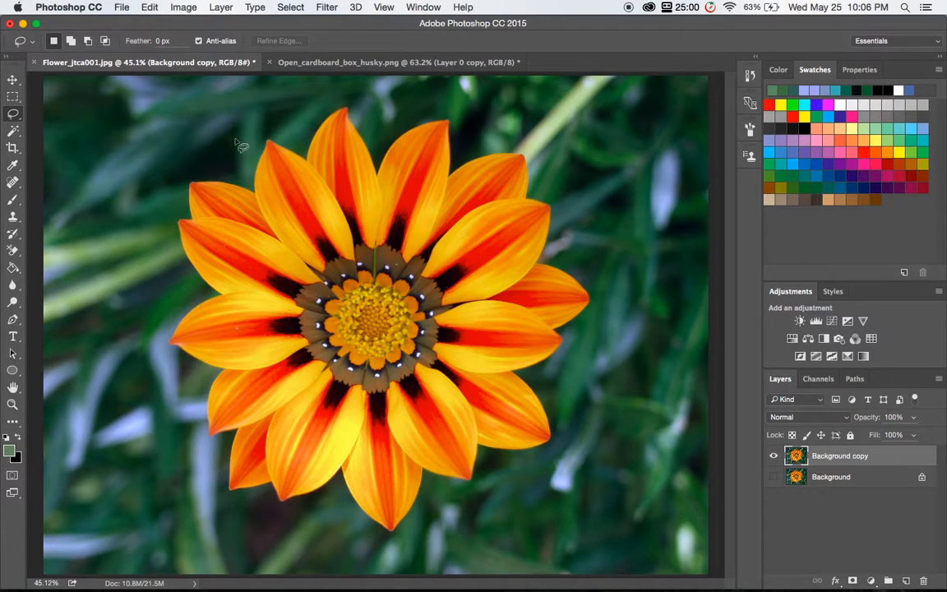
# Step: Delete everything outside a loose freehand lasso selection drawn around the flower by inverting the selection
pyautogui.moveTo(247, 179)
pyautogui.mouseDown()
pyautogui.moveTo(256, 110)
pyautogui.moveTo(291, 129)
pyautogui.moveTo(330, 102)
pyautogui.moveTo(373, 97)
pyautogui.moveTo(494, 113)
pyautogui.moveTo(566, 158)
pyautogui.moveTo(604, 273)
pyautogui.moveTo(605, 374)
pyautogui.moveTo(554, 478)
pyautogui.moveTo(436, 557)
pyautogui.moveTo(265, 537)
pyautogui.moveTo(189, 468)
pyautogui.moveTo(186, 387)
pyautogui.moveTo(153, 321)
pyautogui.moveTo(172, 296)
pyautogui.moveTo(189, 292)
pyautogui.moveTo(167, 263)
pyautogui.moveTo(163, 230)
pyautogui.moveTo(180, 190)
pyautogui.moveTo(177, 163)
pyautogui.moveTo(229, 133)
pyautogui.mouseUp()
pyautogui.click(291, 7)
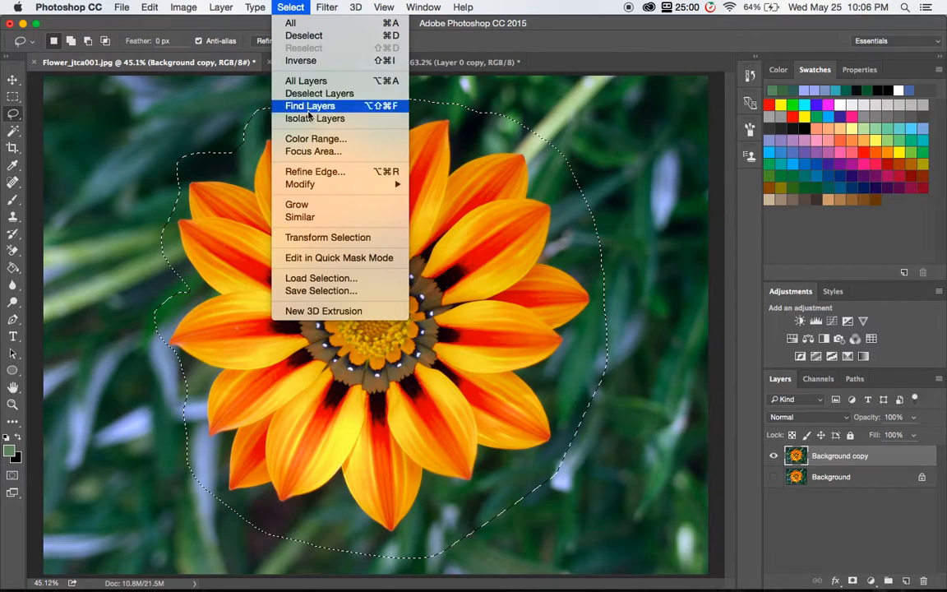
pyautogui.click(314, 61)
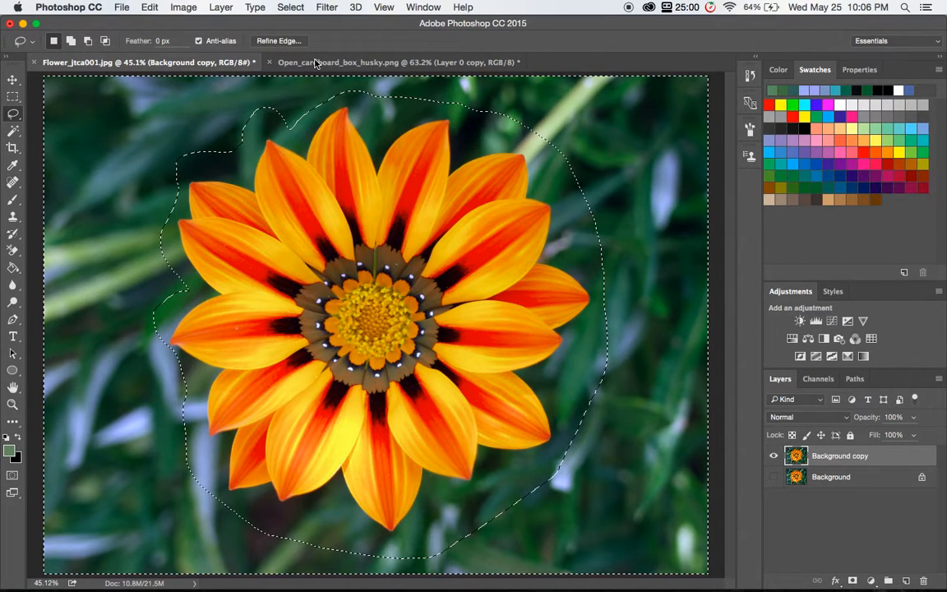
pyautogui.press('Delete')
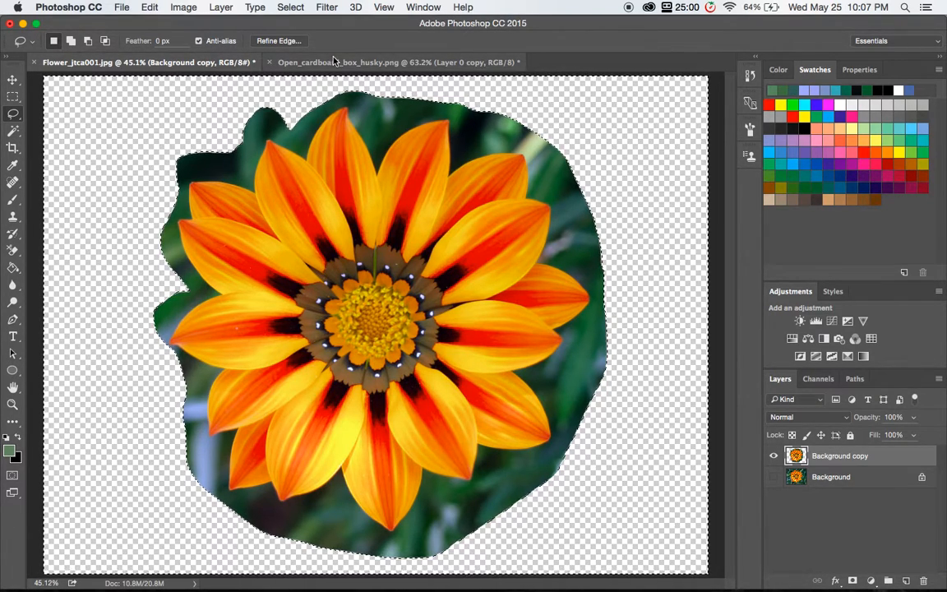
# Step: Undo the background deletion and clear the loose selection around the flower
pyautogui.press('super+z')
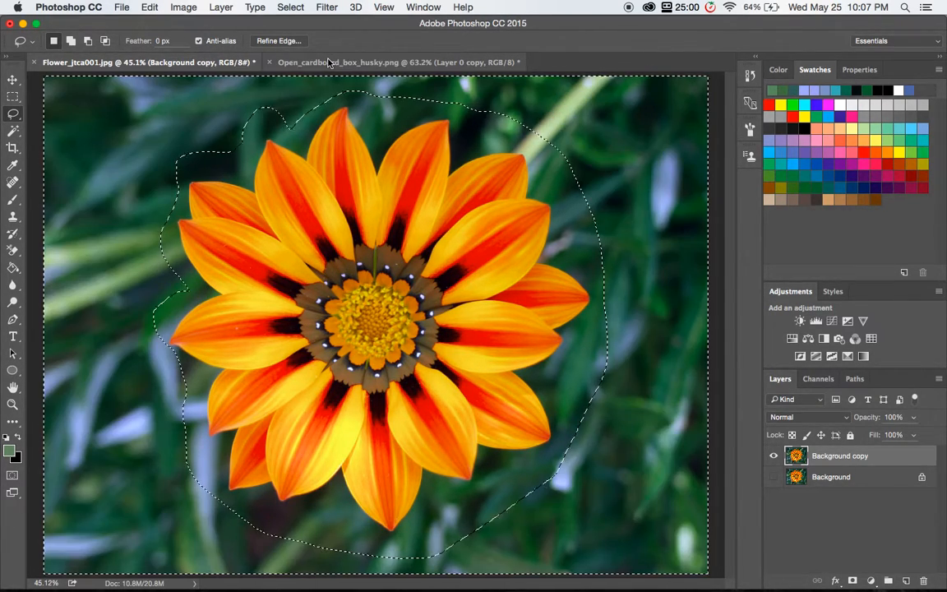
pyautogui.press('super+shift+i')
pyautogui.press('super+d')
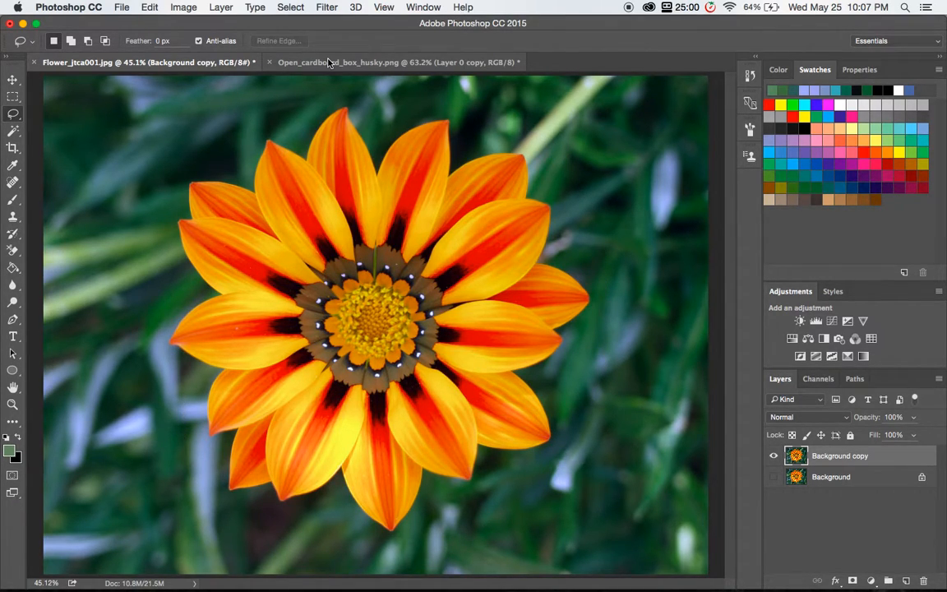
# Step: Trace the flower's petal outline with the Magnetic Lasso Tool and invert the closed selection
pyautogui.click(12, 114)
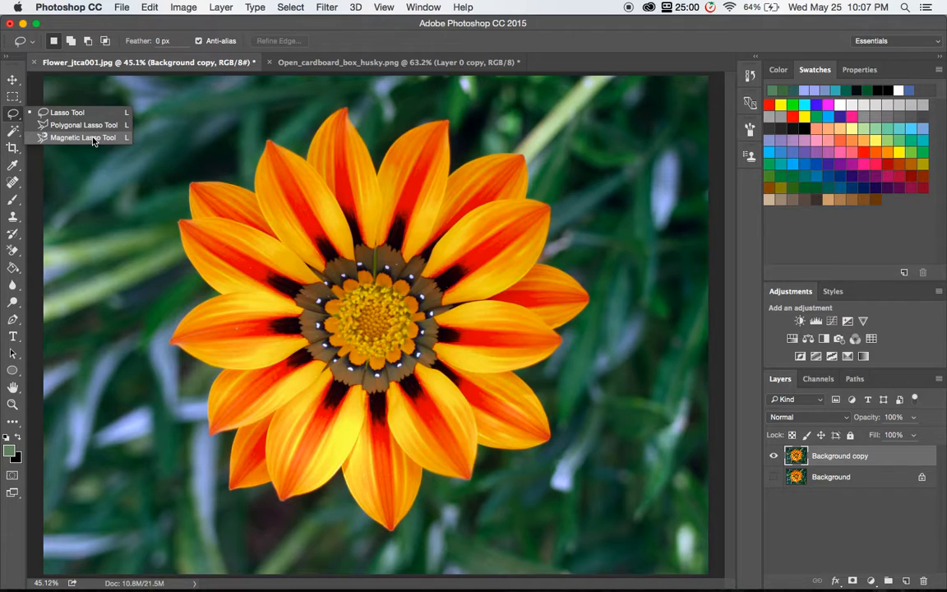
pyautogui.click(83, 137)
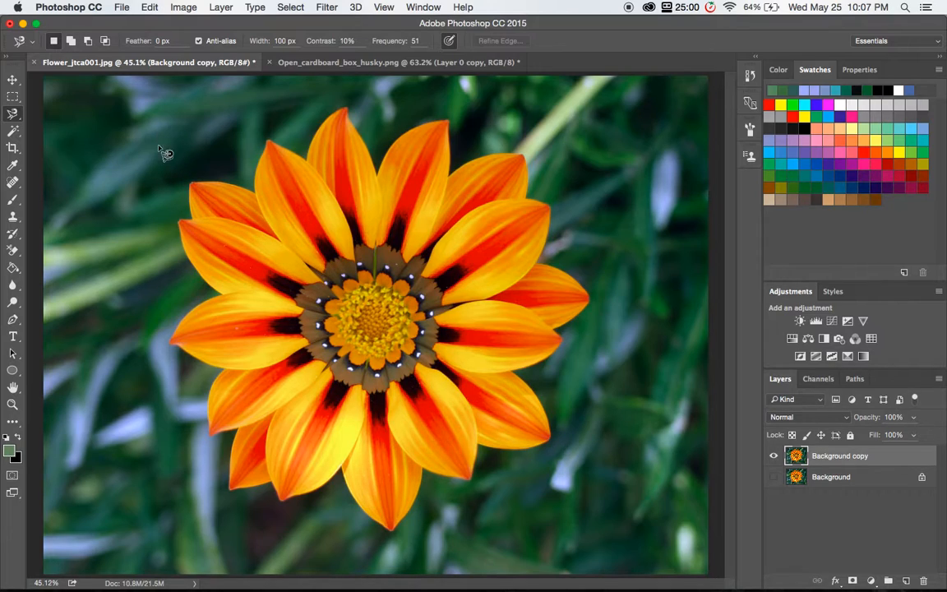
pyautogui.click(191, 184)
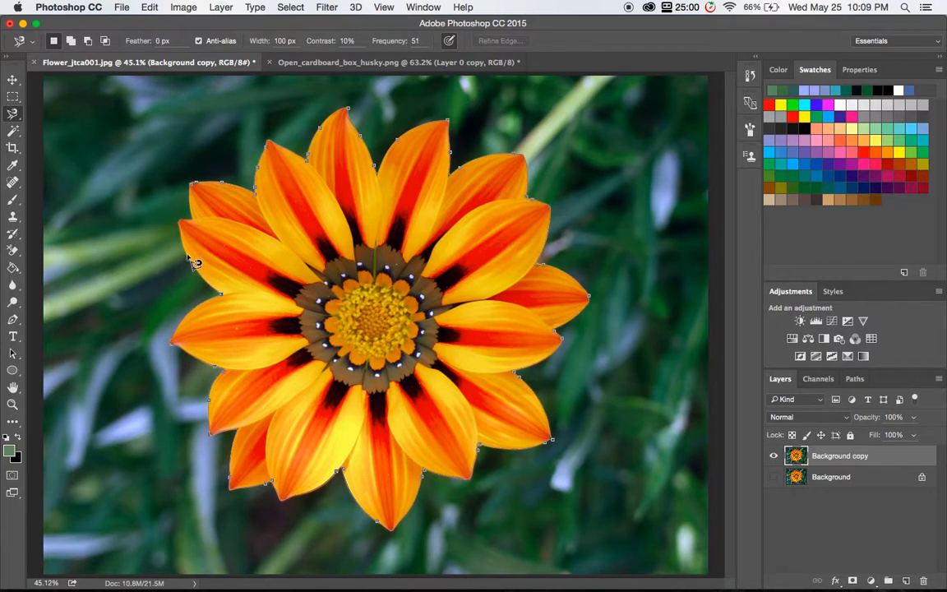
pyautogui.click(195, 190)
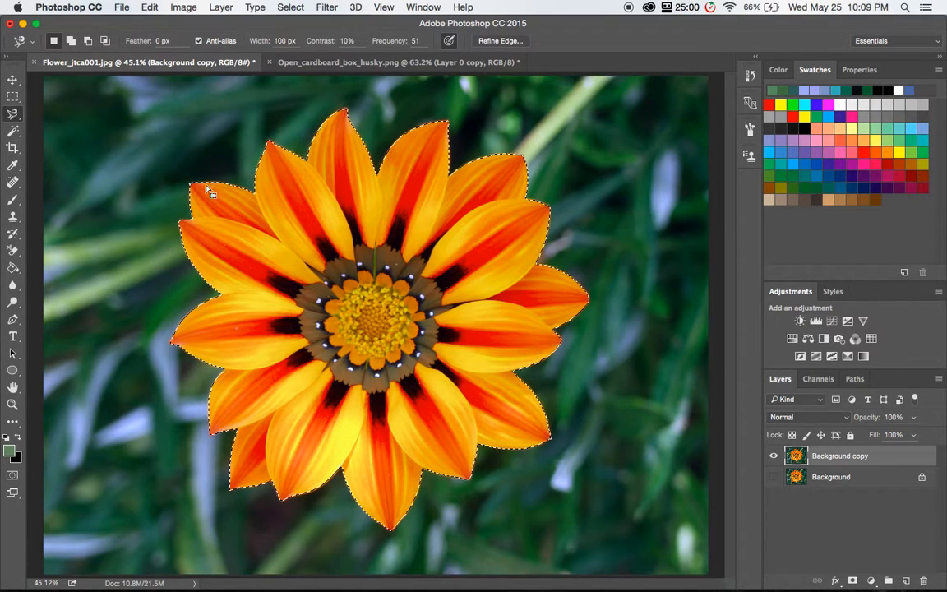
pyautogui.click(291, 7)
pyautogui.click(275, 60)
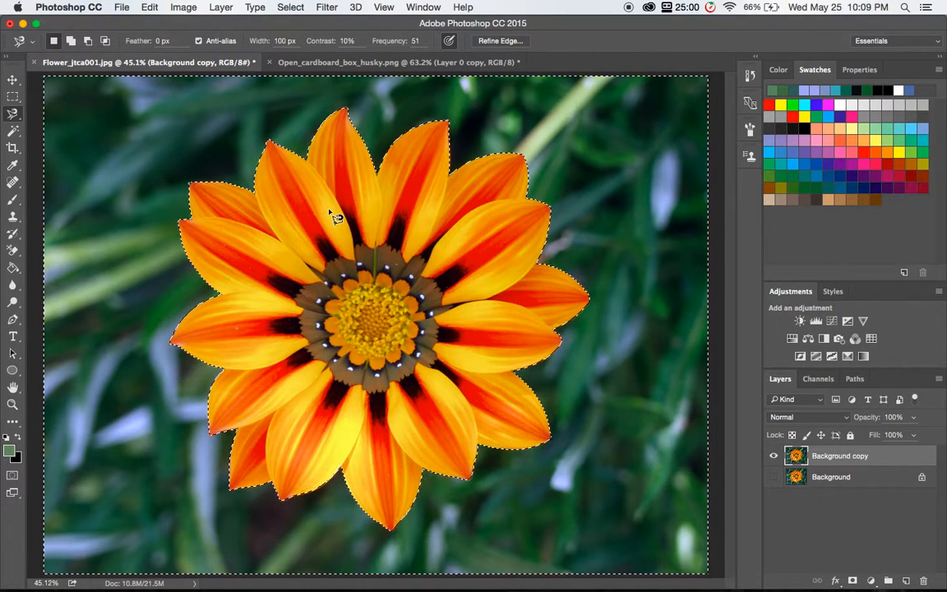
# Step: Try deleting the inverted background area and deselecting to check the cut-out edges, and undo both
pyautogui.press('Delete')
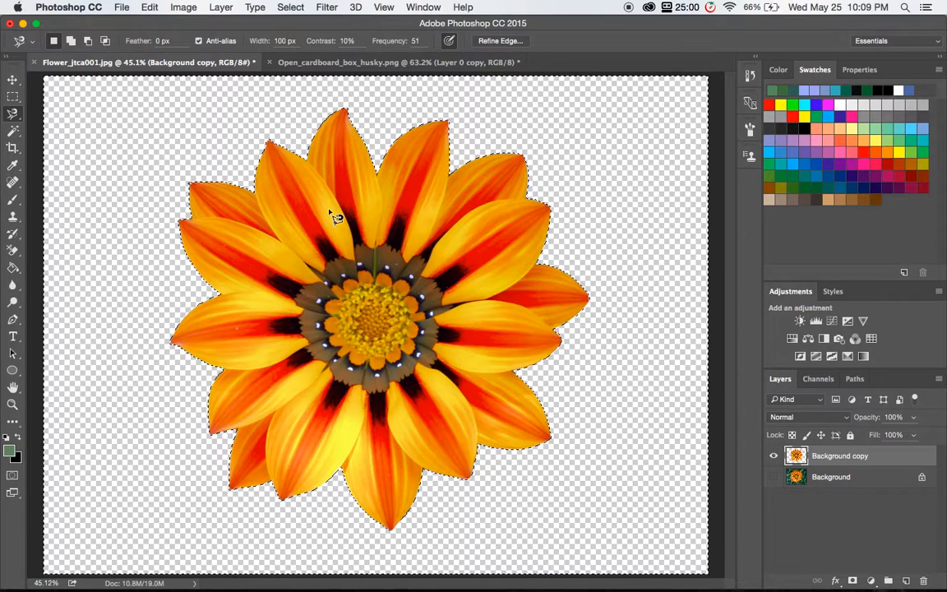
pyautogui.press('super+d')
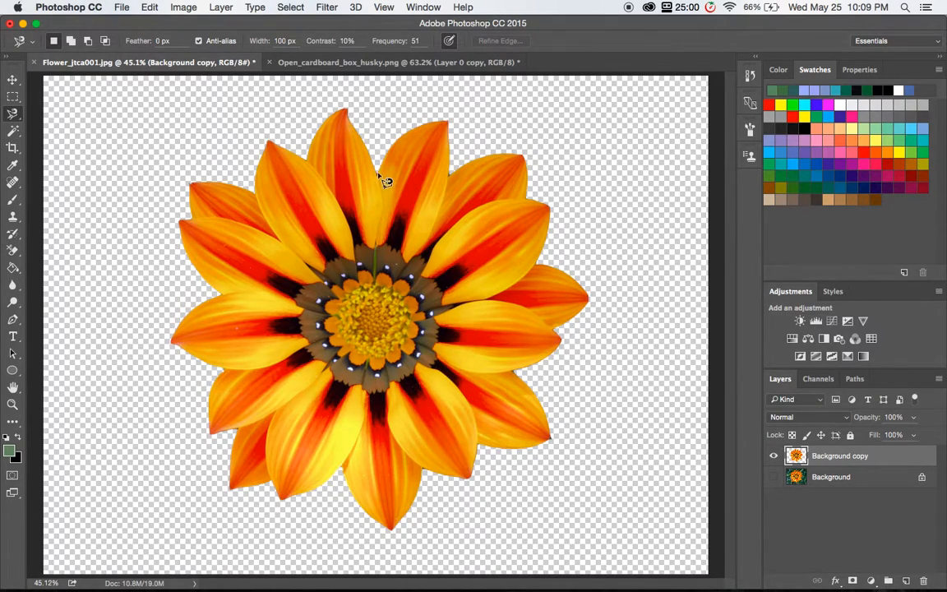
pyautogui.scroll(5, 379, 176)
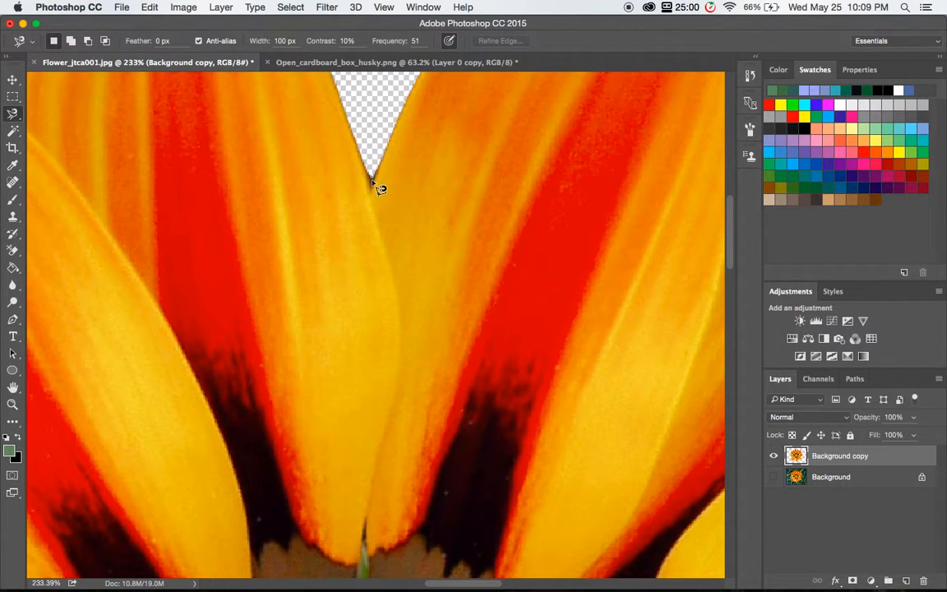
pyautogui.scroll(-5, 375, 185)
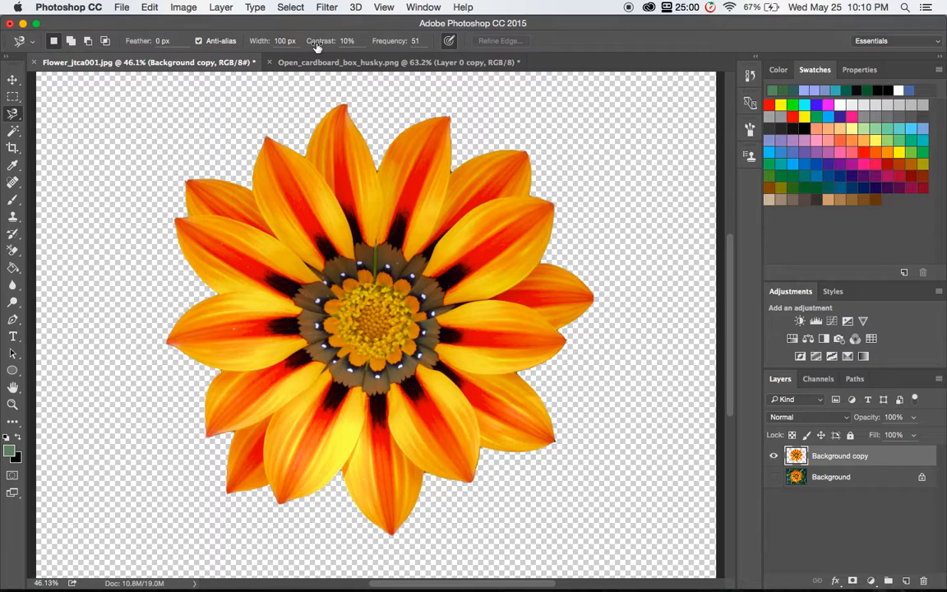
pyautogui.press('super+alt+z')
pyautogui.press('super+alt+z')
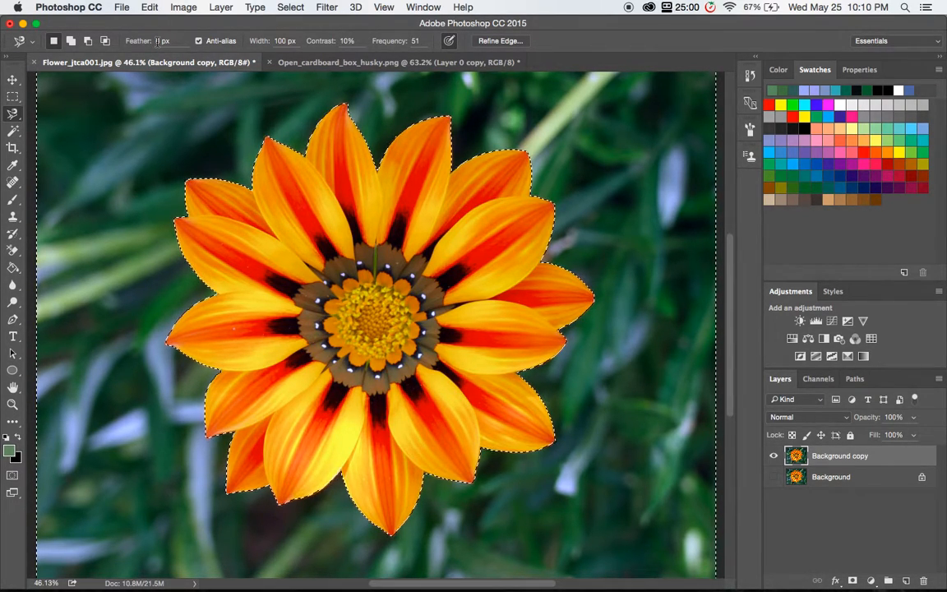
# Step: Delete the background around the flower on the Background copy layer and clear the selection
pyautogui.press('Delete')
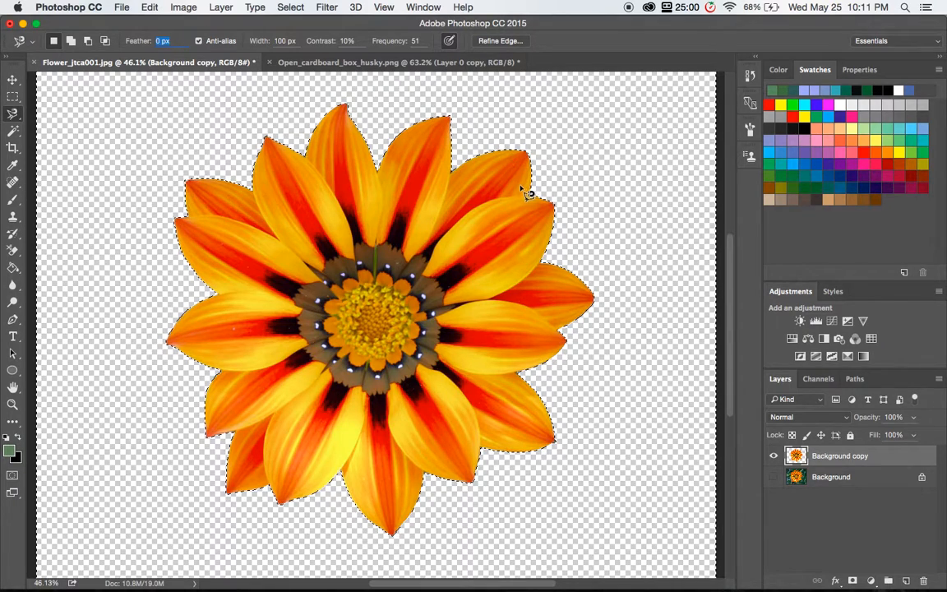
pyautogui.click(15, 118)
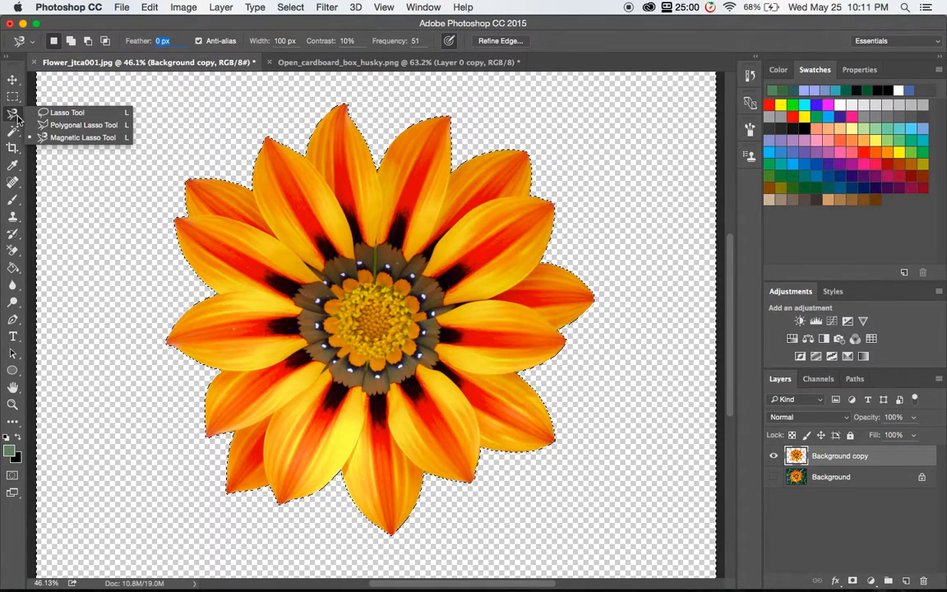
pyautogui.click(81, 127)
pyautogui.press('super+d')
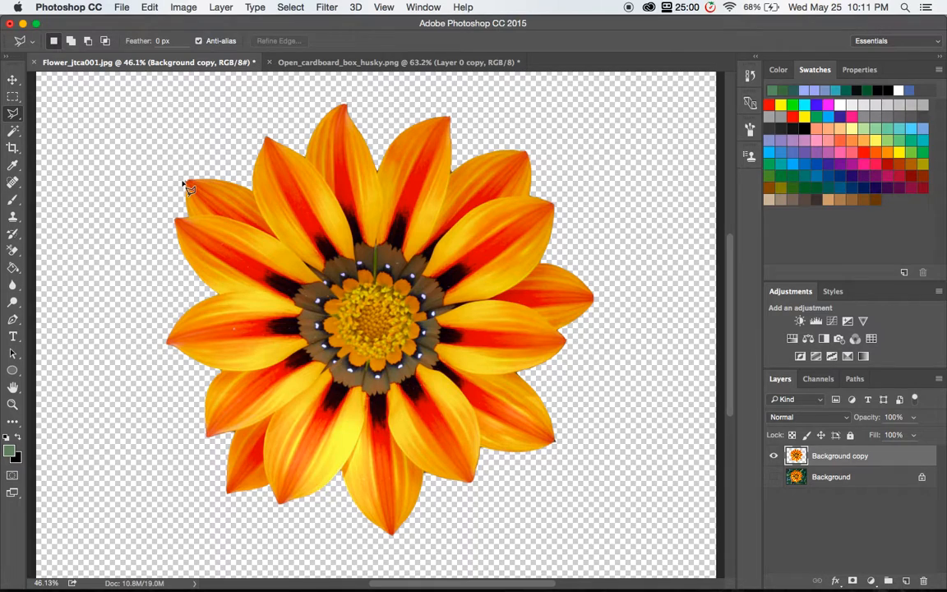
# Step: Choose the Polygonal Lasso Tool and switch to the Open_cardboard_box_husky.png document
pyautogui.click(12, 113)
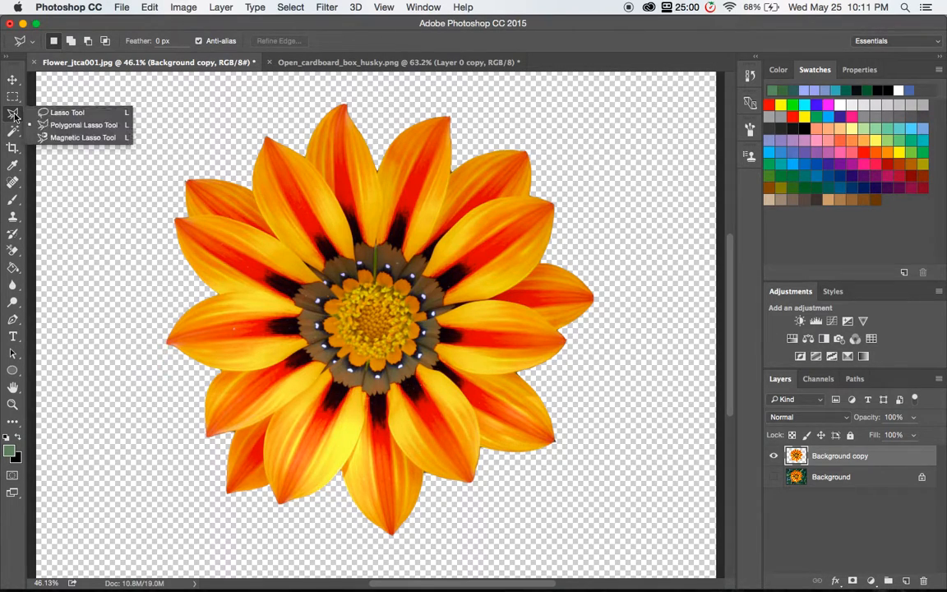
pyautogui.click(62, 123)
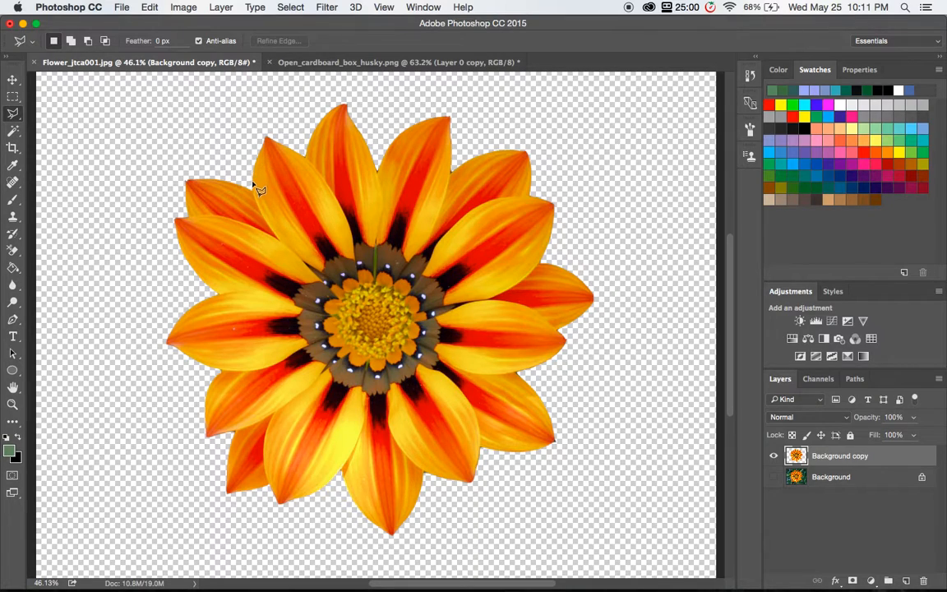
pyautogui.rightClick(18, 116)
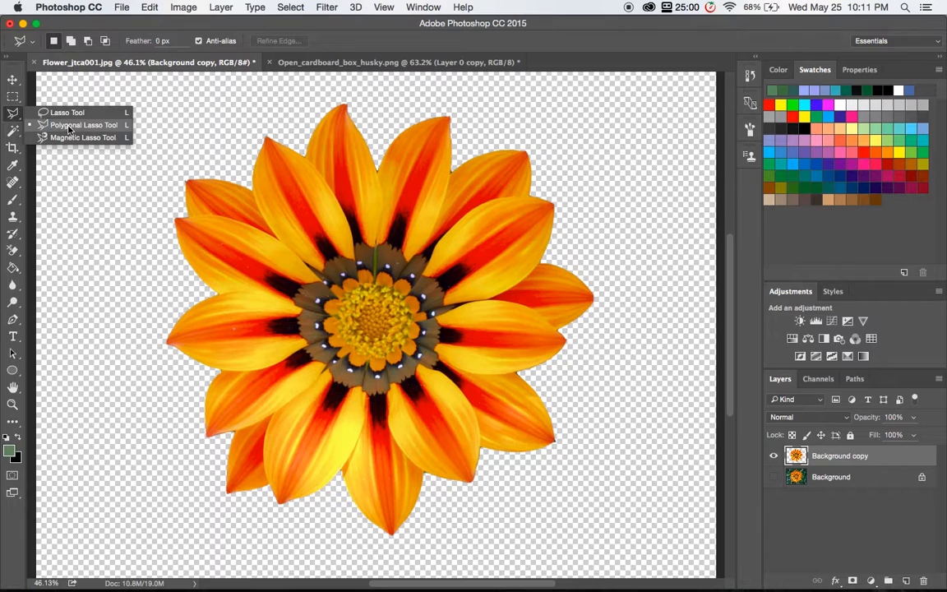
pyautogui.click(69, 127)
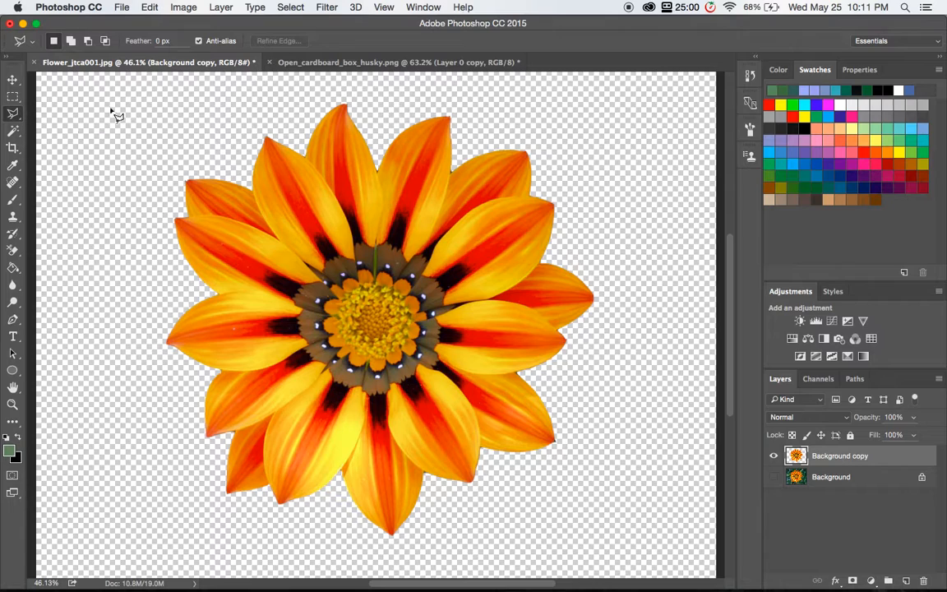
pyautogui.click(381, 63)
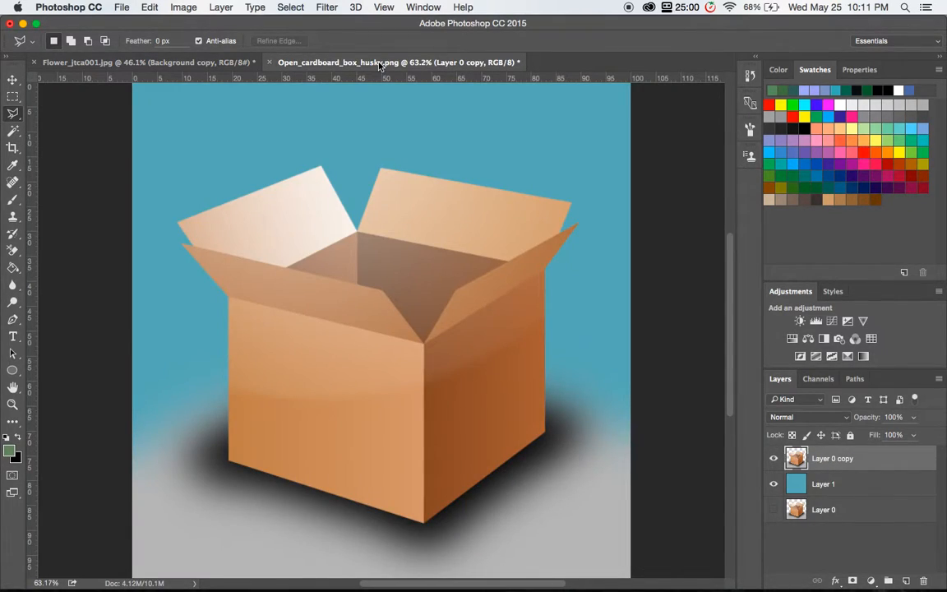
# Step: Try to trace the cardboard box's outline with the Magnetic Lasso Tool, starting at the rear flap, and abandon the path
pyautogui.click(13, 114)
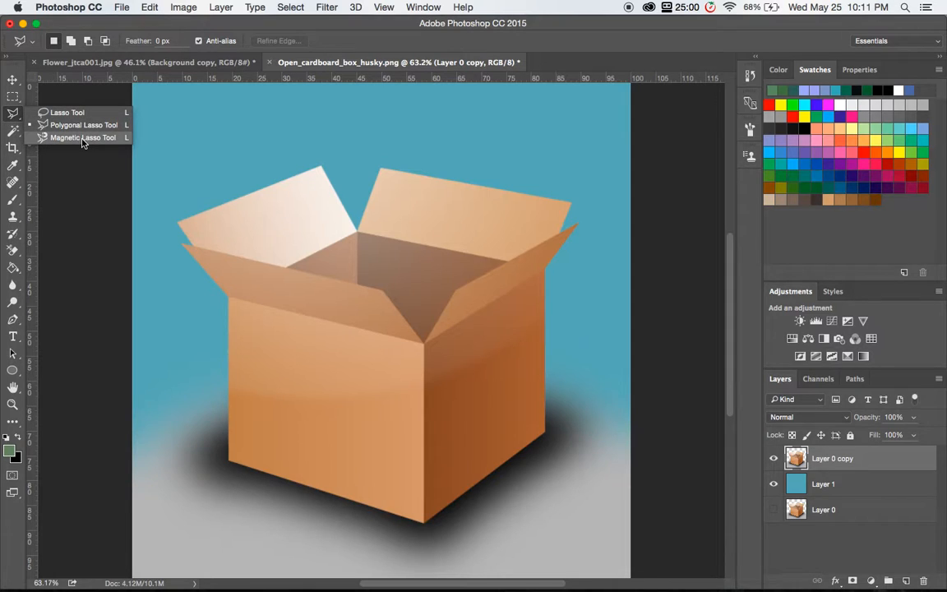
pyautogui.click(83, 138)
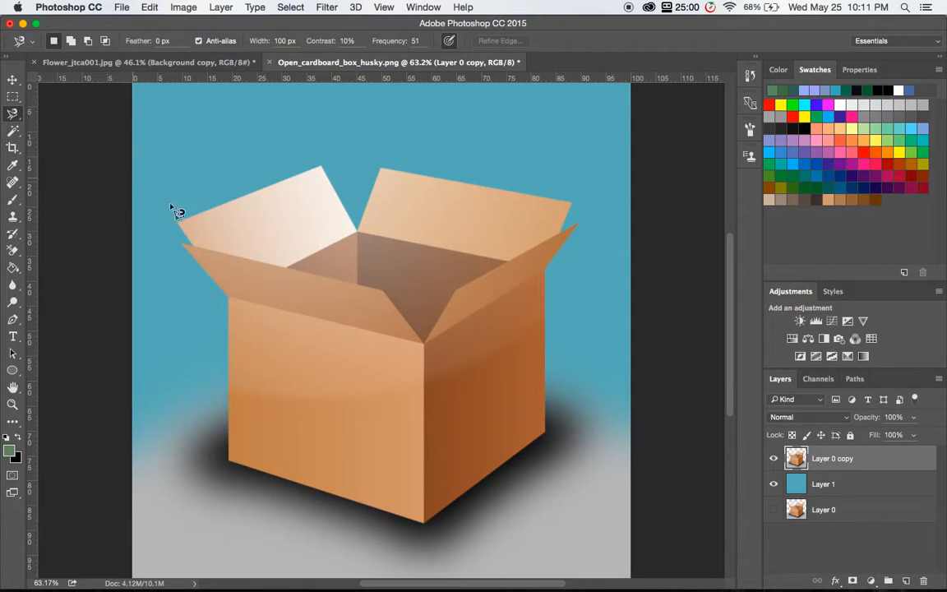
pyautogui.click(382, 169)
pyautogui.click(573, 205)
pyautogui.click(583, 220)
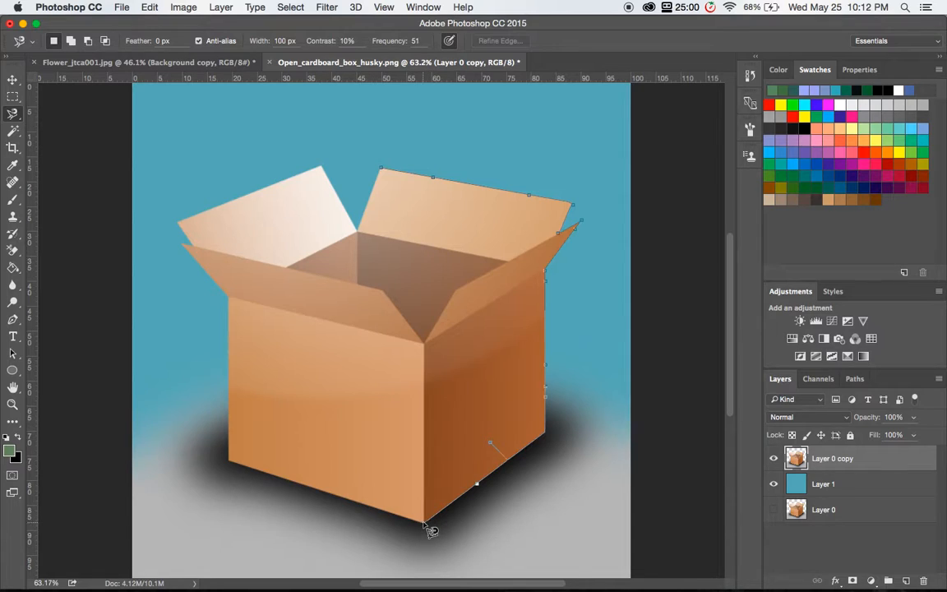
pyautogui.press('Escape')
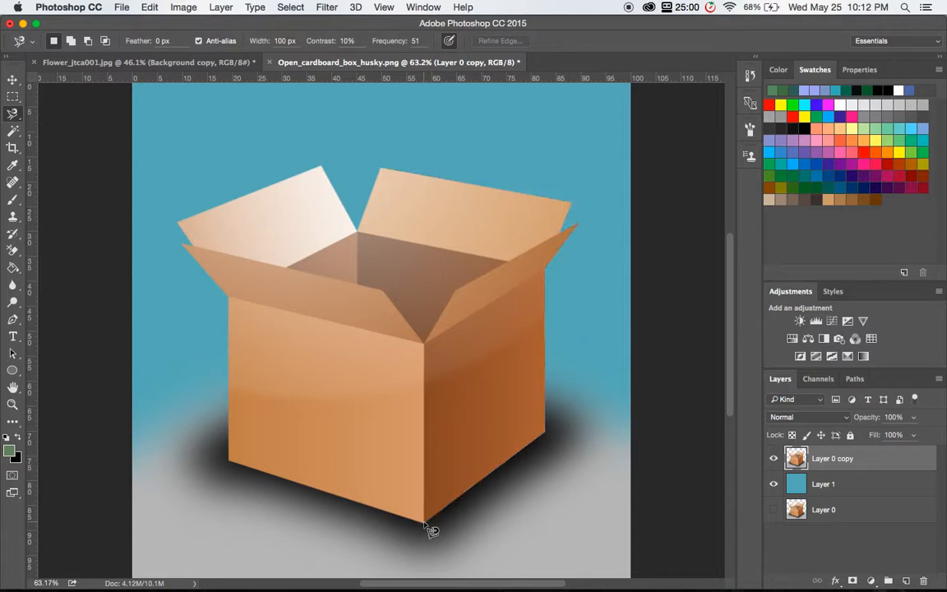
# Step: Start a Polygonal Lasso outline at the box's lowest front corner, following the front-left face's lower edge and outer vertical edge up to the flap
pyautogui.click(12, 112)
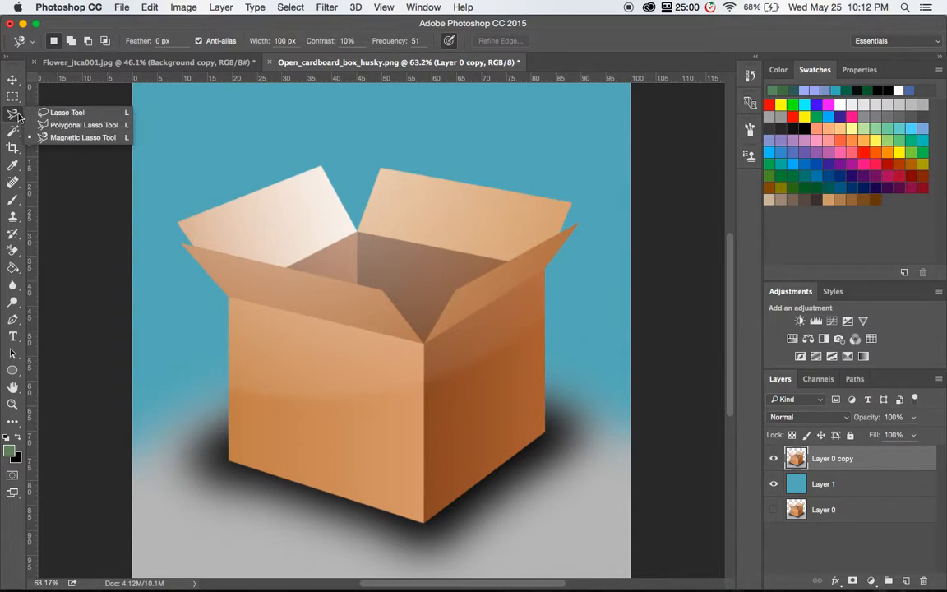
pyautogui.click(75, 125)
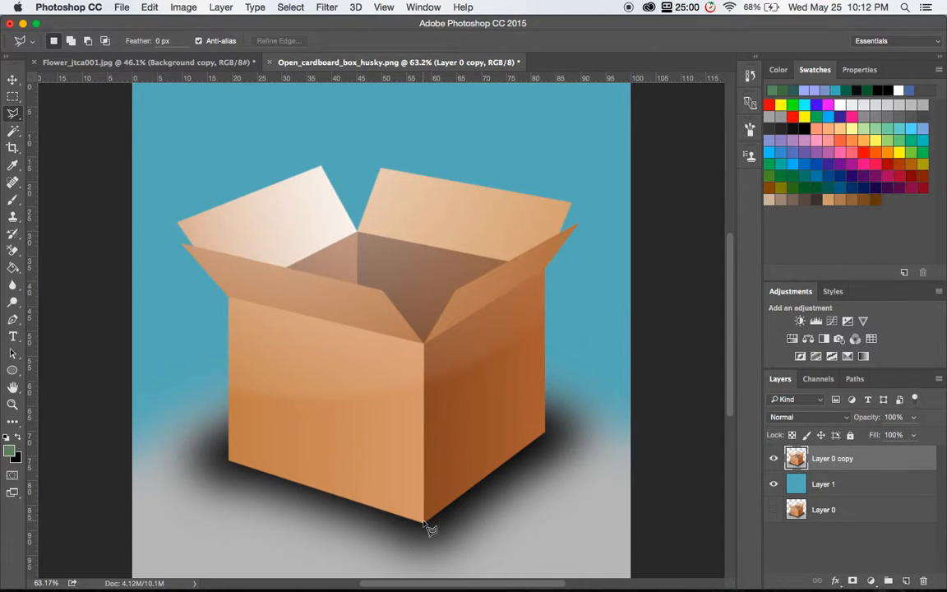
pyautogui.scroll(4, 428, 526)
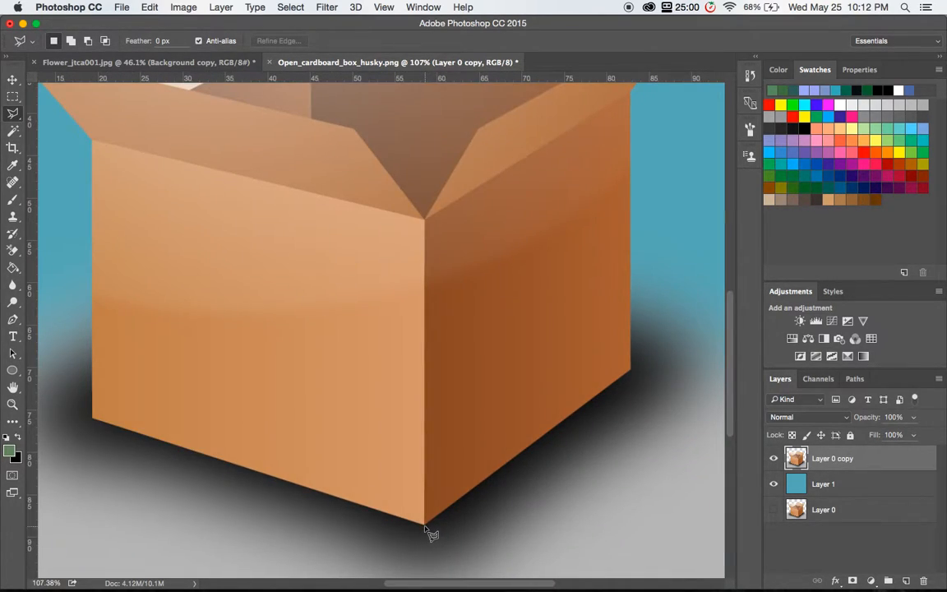
pyautogui.click(425, 525)
pyautogui.click(92, 418)
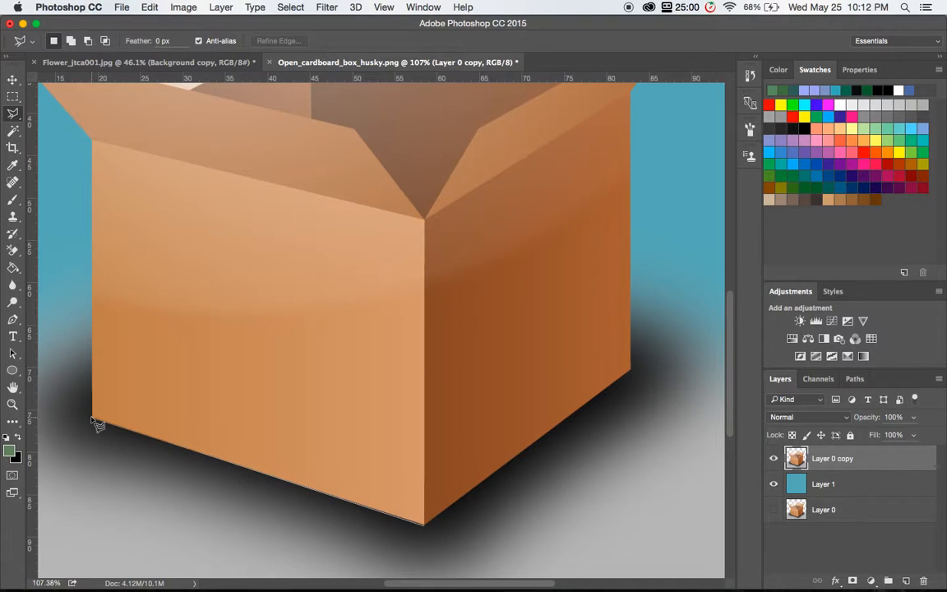
pyautogui.click(92, 141)
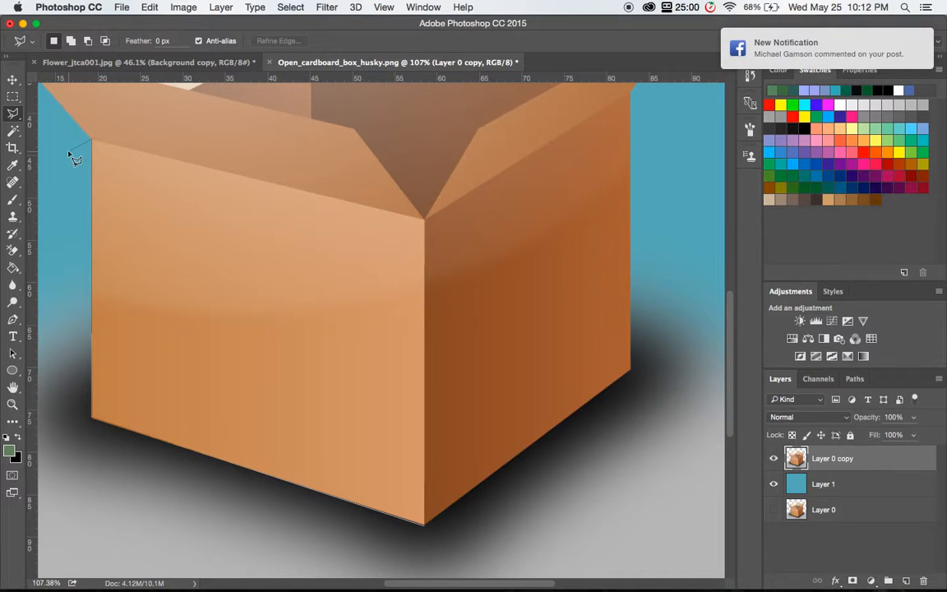
# Step: Continue the lasso outline around both left flaps, through the notch at the rear, to the upper inner corner of the rear-right flap
pyautogui.scroll(5, 72, 158)
pyautogui.hscroll(-4, 72, 158)
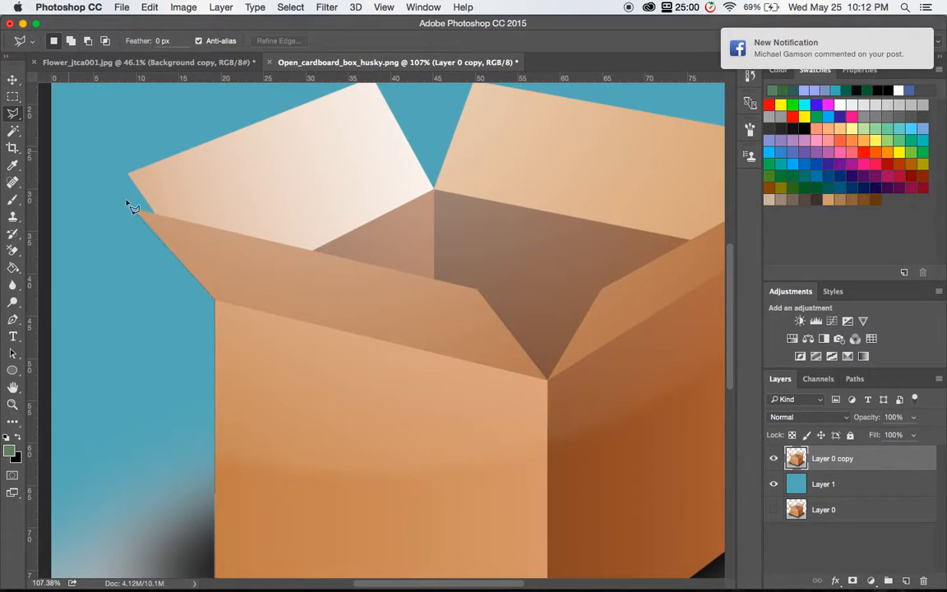
pyautogui.click(137, 210)
pyautogui.click(128, 176)
pyautogui.scroll(5, 362, 103)
pyautogui.hscroll(1, 362, 103)
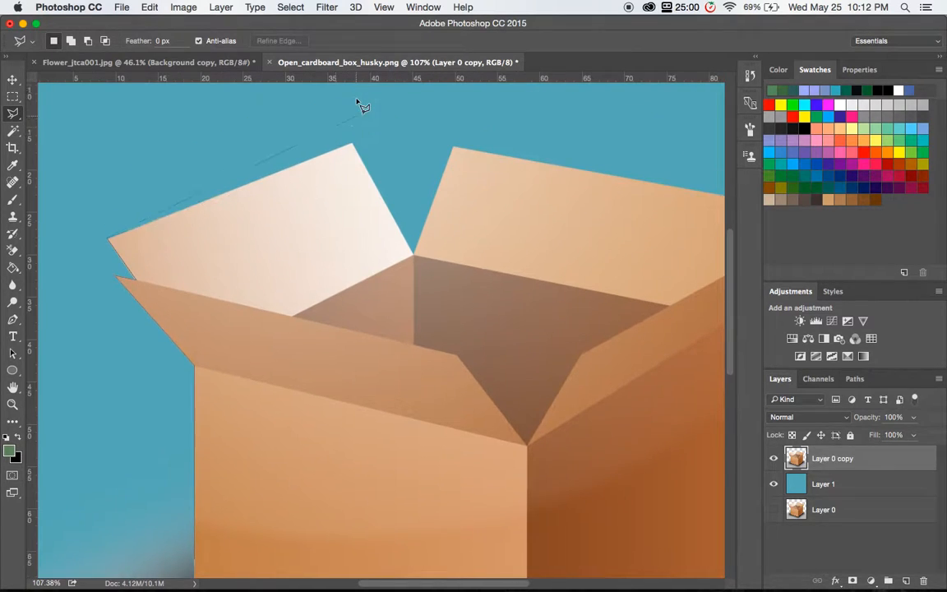
pyautogui.click(354, 158)
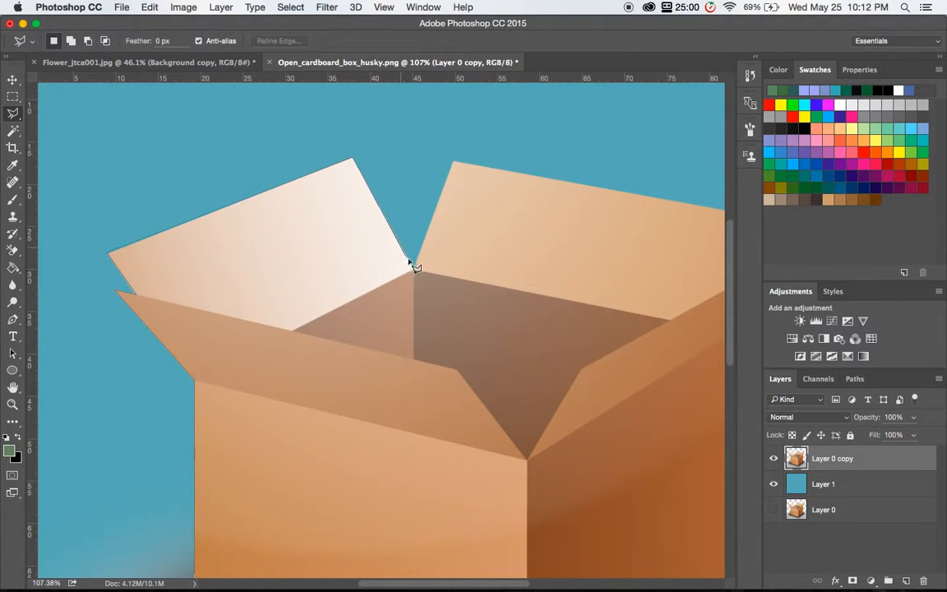
pyautogui.click(413, 270)
pyautogui.click(454, 162)
# Step: Trace the right flaps and the right face's outer and lower edges, closing the box selection at its starting corner
pyautogui.hscroll(5, 607, 238)
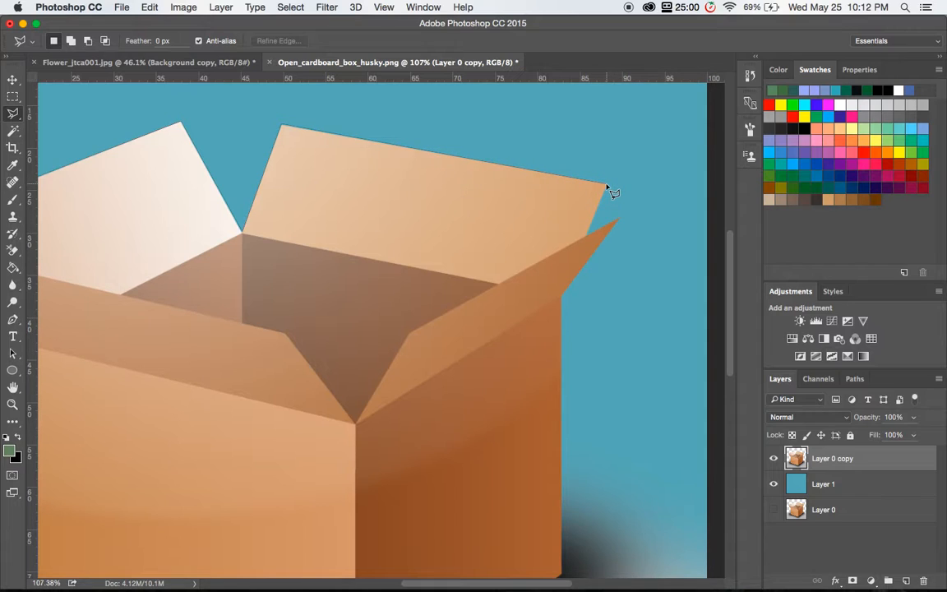
pyautogui.click(587, 237)
pyautogui.click(619, 219)
pyautogui.click(563, 297)
pyautogui.scroll(-5, 564, 297)
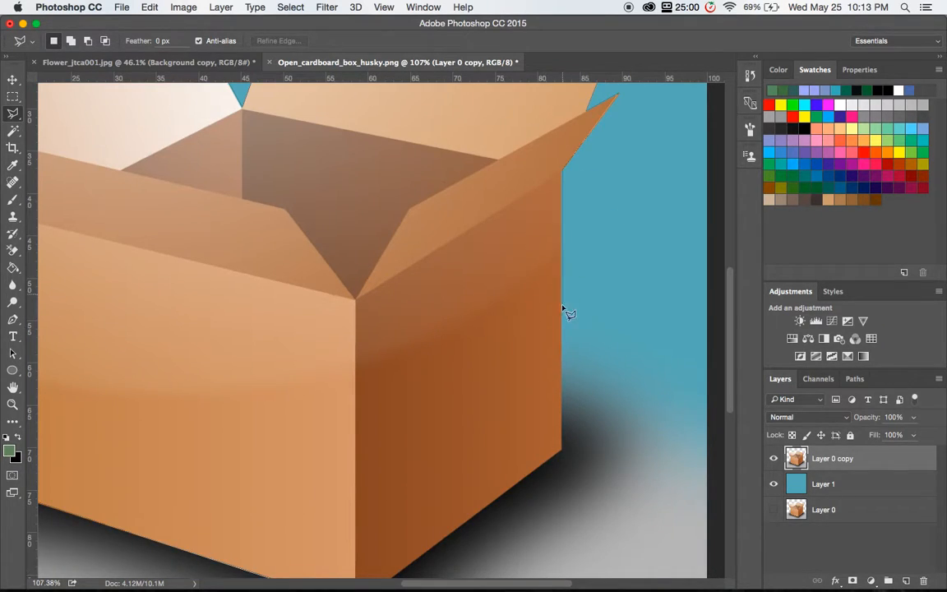
pyautogui.click(564, 452)
pyautogui.scroll(-5, 565, 451)
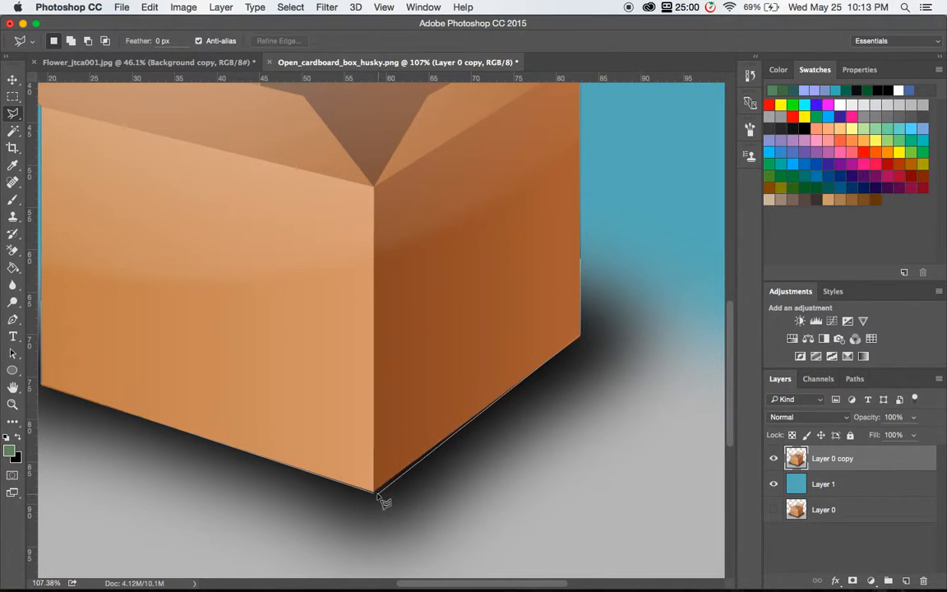
pyautogui.doubleClick(375, 493)
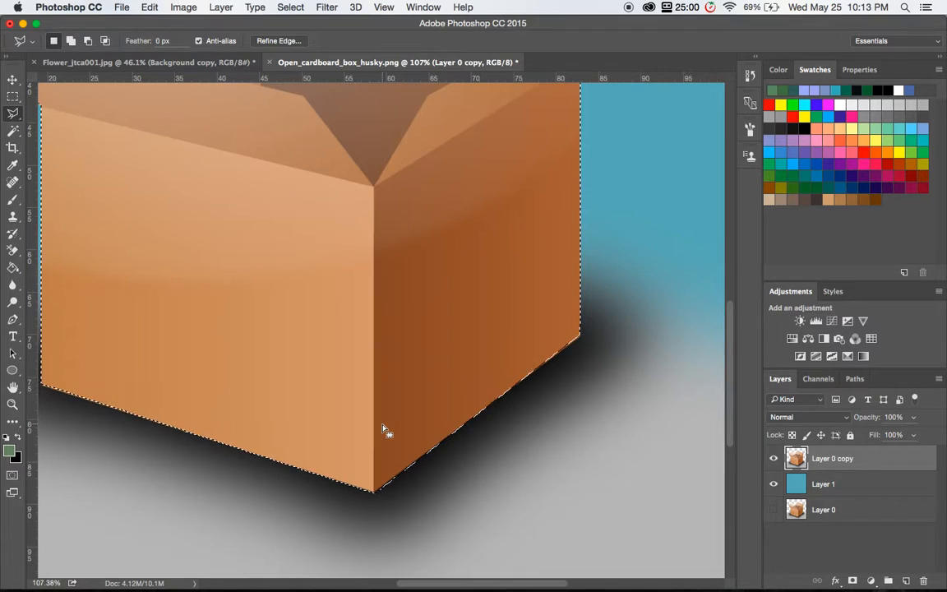
# Step: Hide Layer 1 and delete the shadow around the box on Layer 0 copy by inverting the selection
pyautogui.scroll(4, 383, 429)
pyautogui.press('super+j')
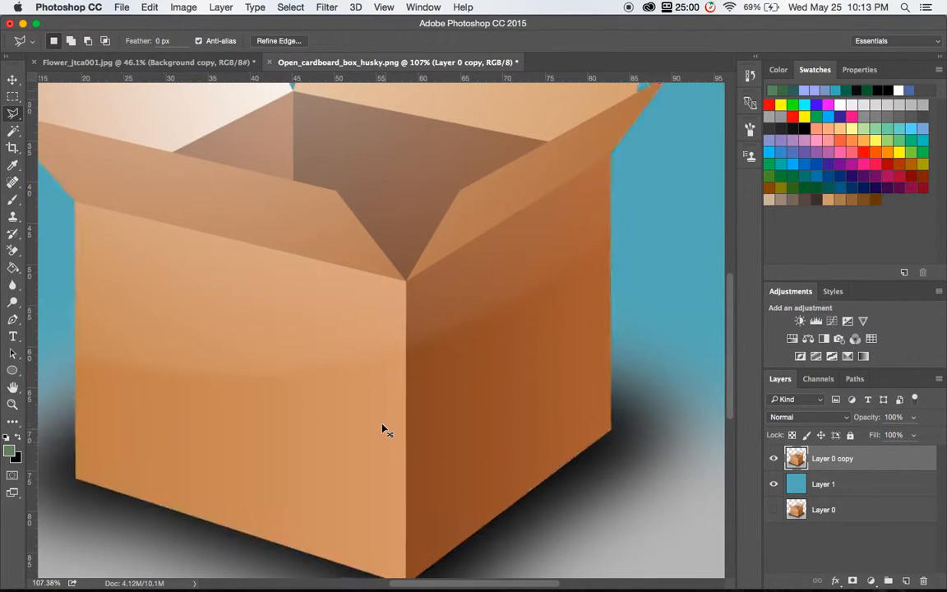
pyautogui.press('super+0')
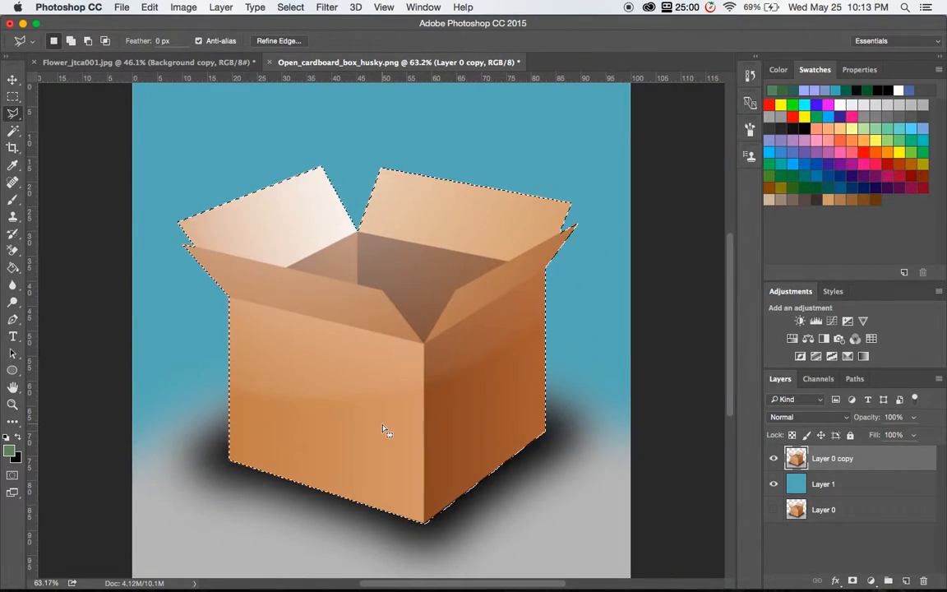
pyautogui.click(774, 485)
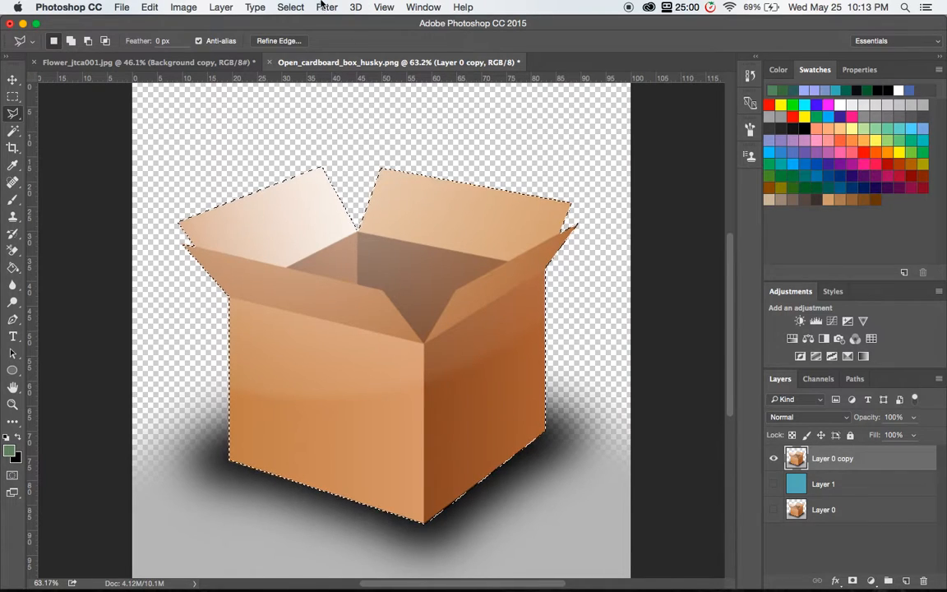
pyautogui.click(292, 7)
pyautogui.click(279, 59)
pyautogui.press('Delete')
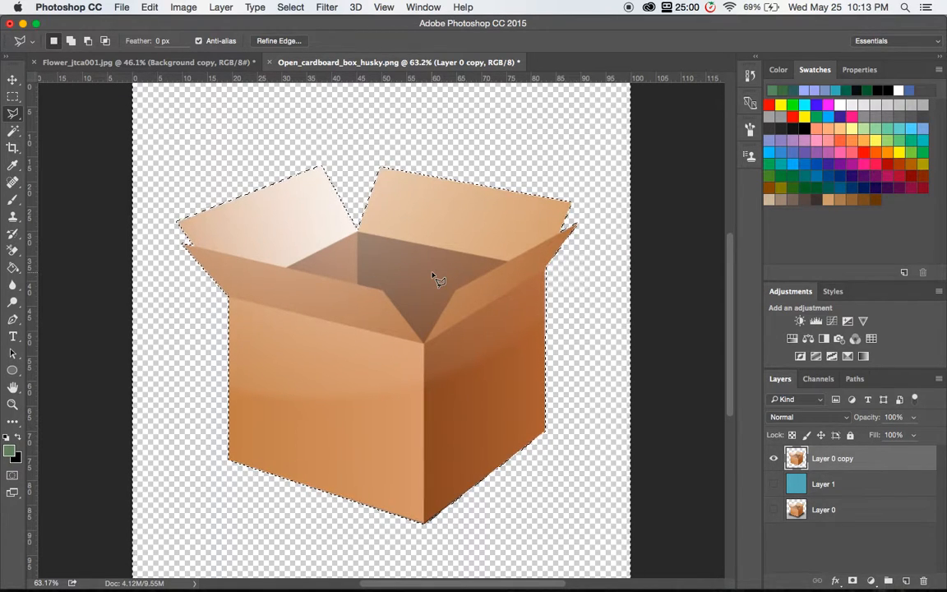
# Step: Switch to the freehand Lasso Tool
pyautogui.rightClick(16, 118)
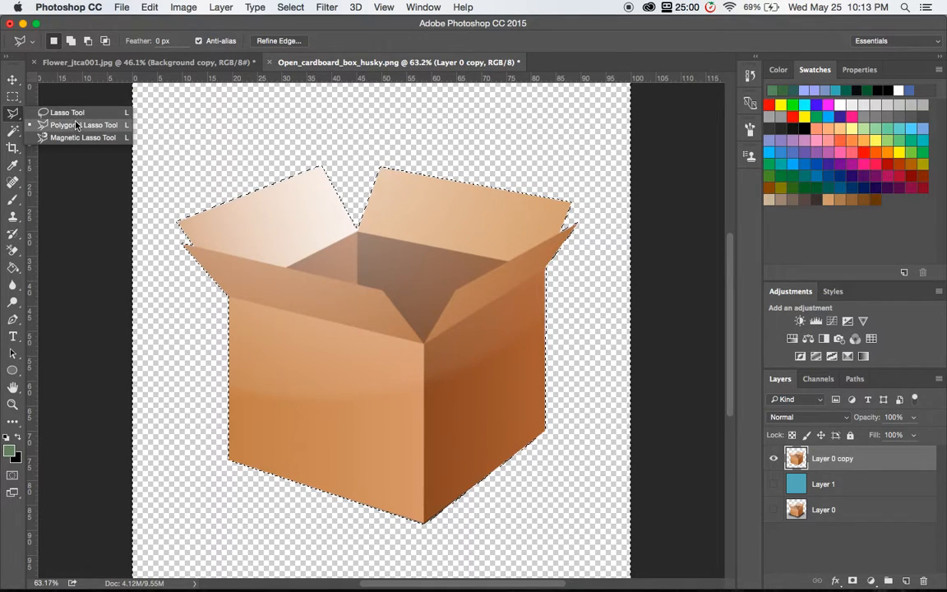
pyautogui.click(77, 116)
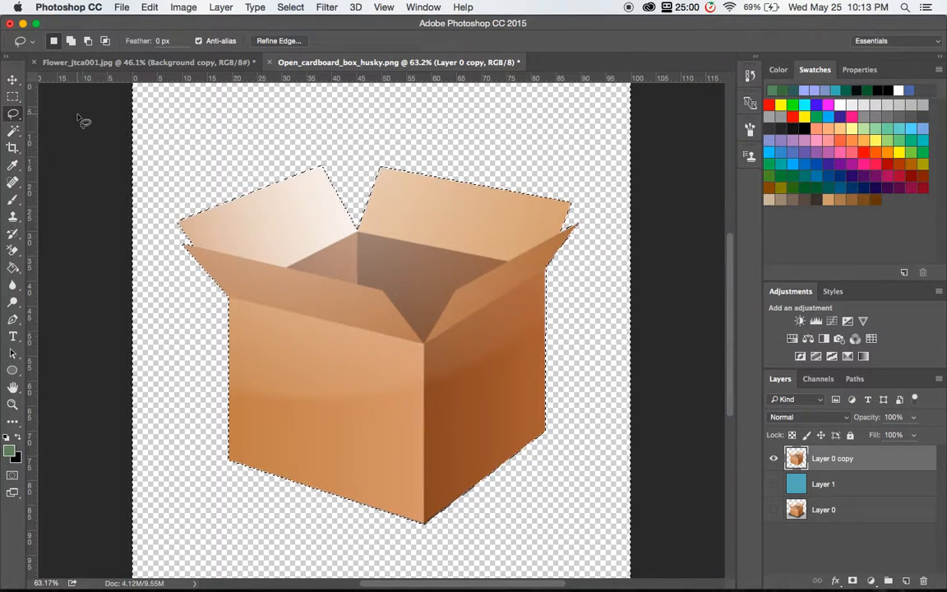